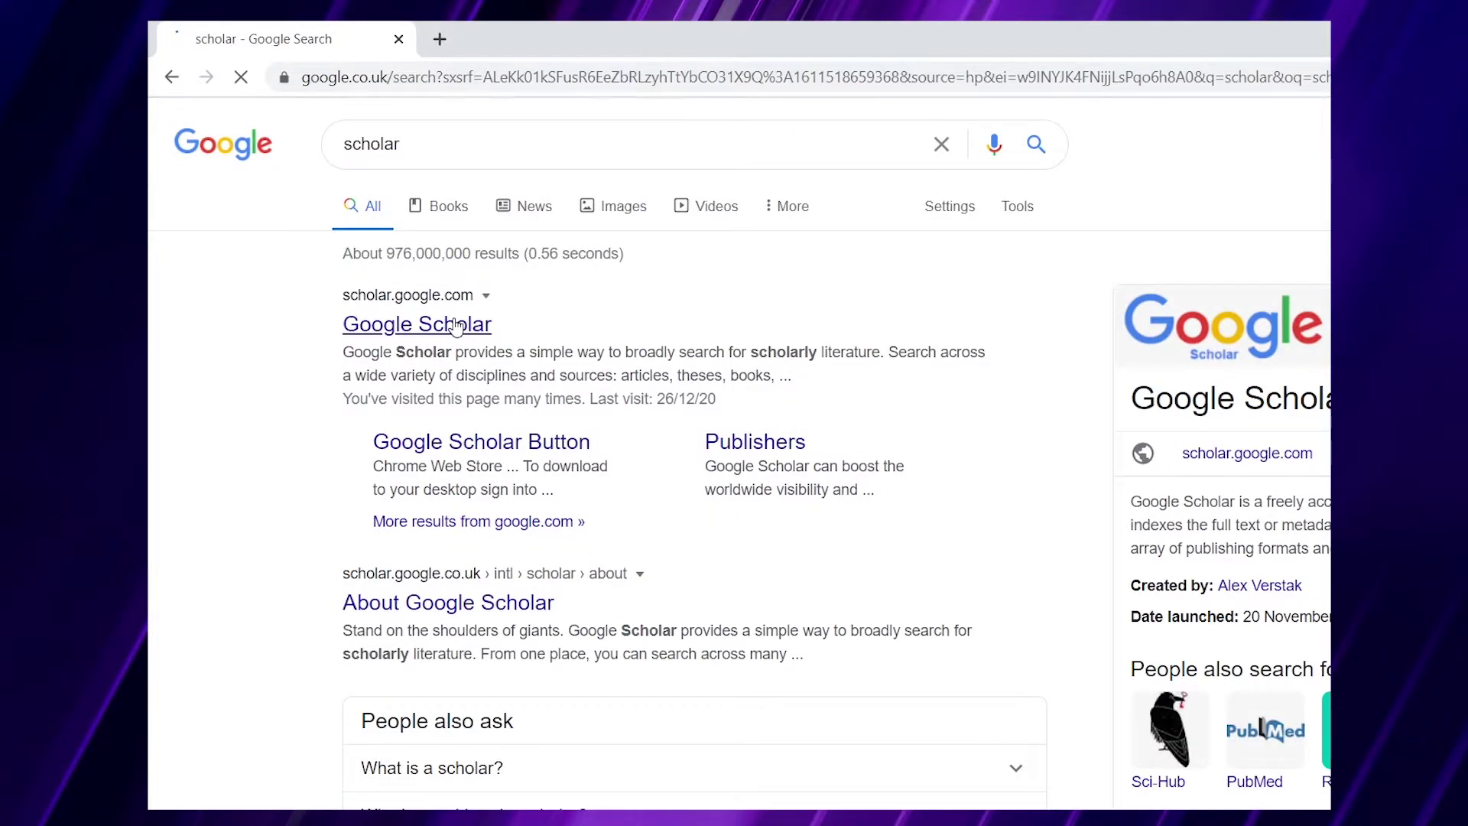
Search Google Scholar for 'brands with tradition'.
{"action": "left_click", "coordinate": [458, 326]}
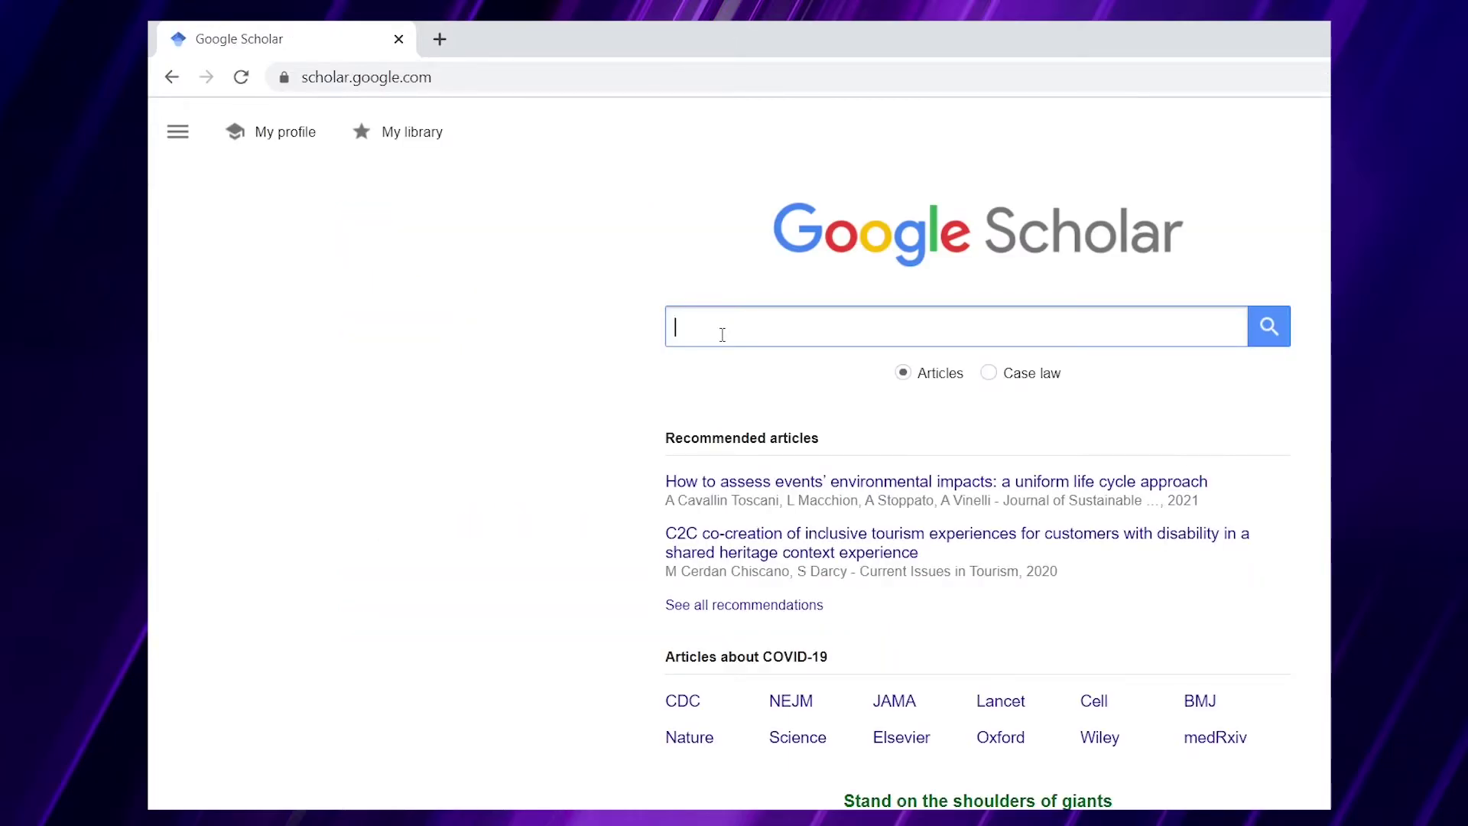
{"action": "type", "text": "brand"}
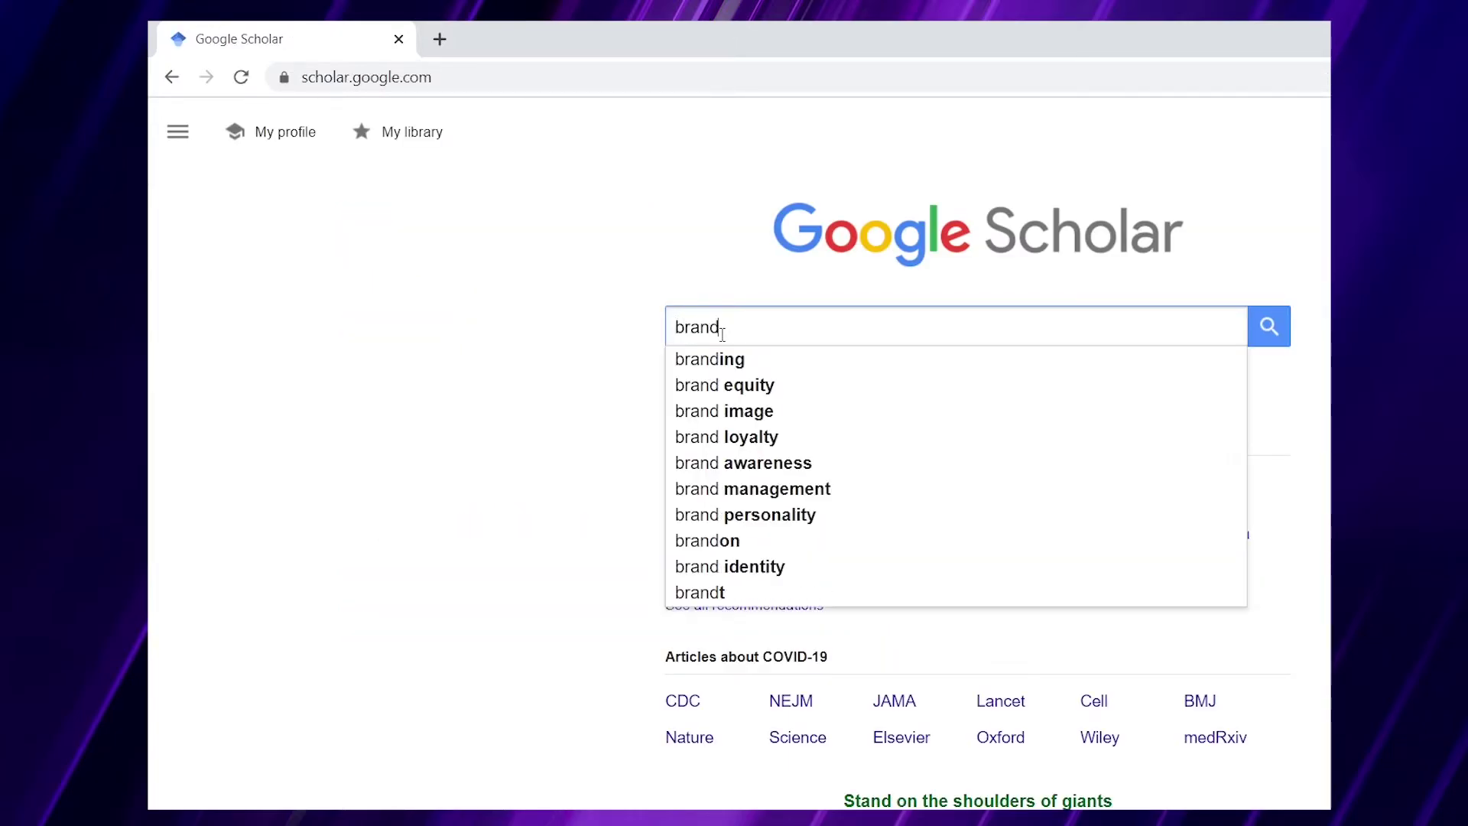
{"action": "type", "text": "s with tradition"}
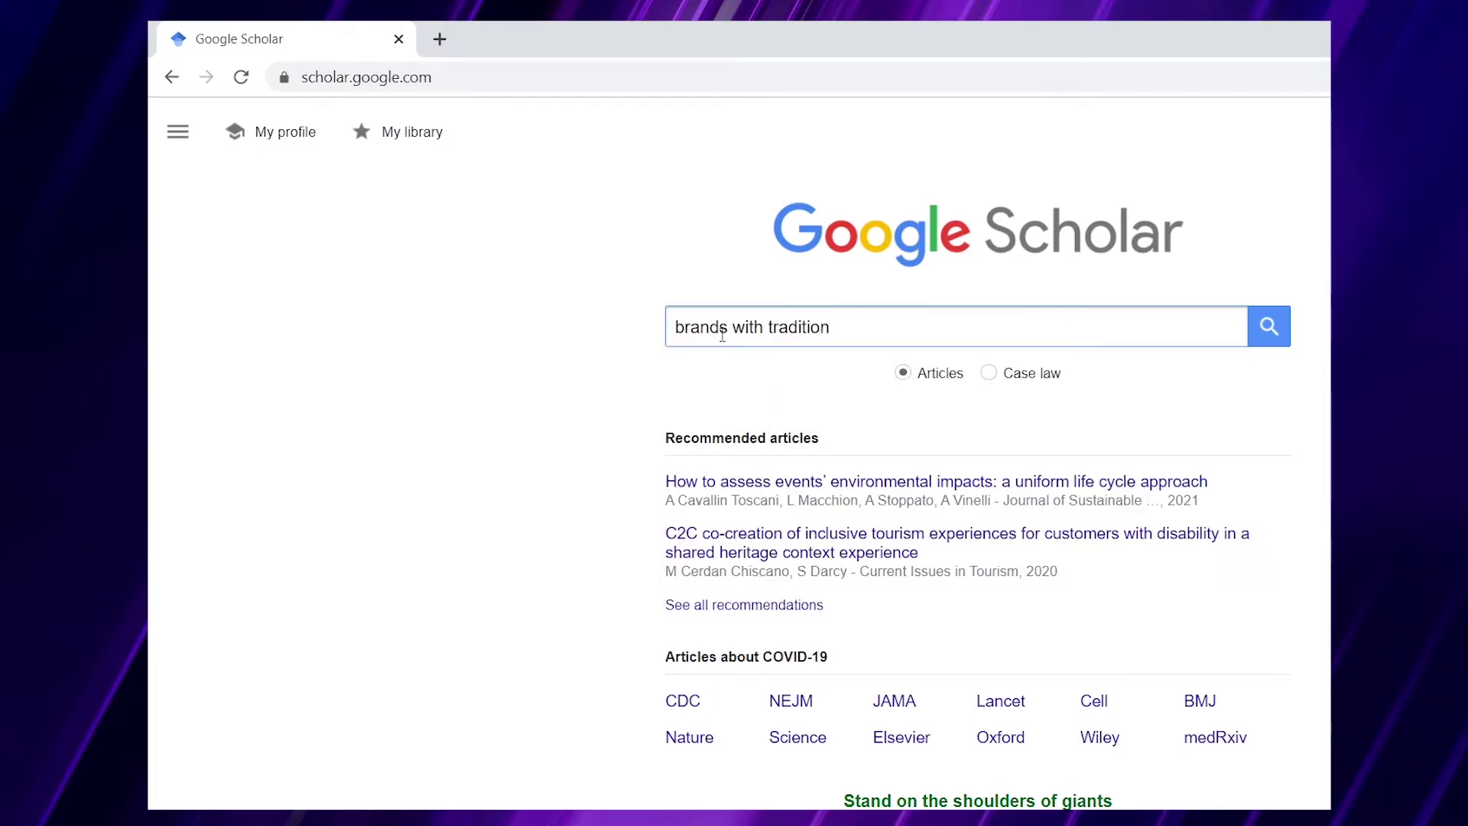
{"action": "key", "text": "Return"}
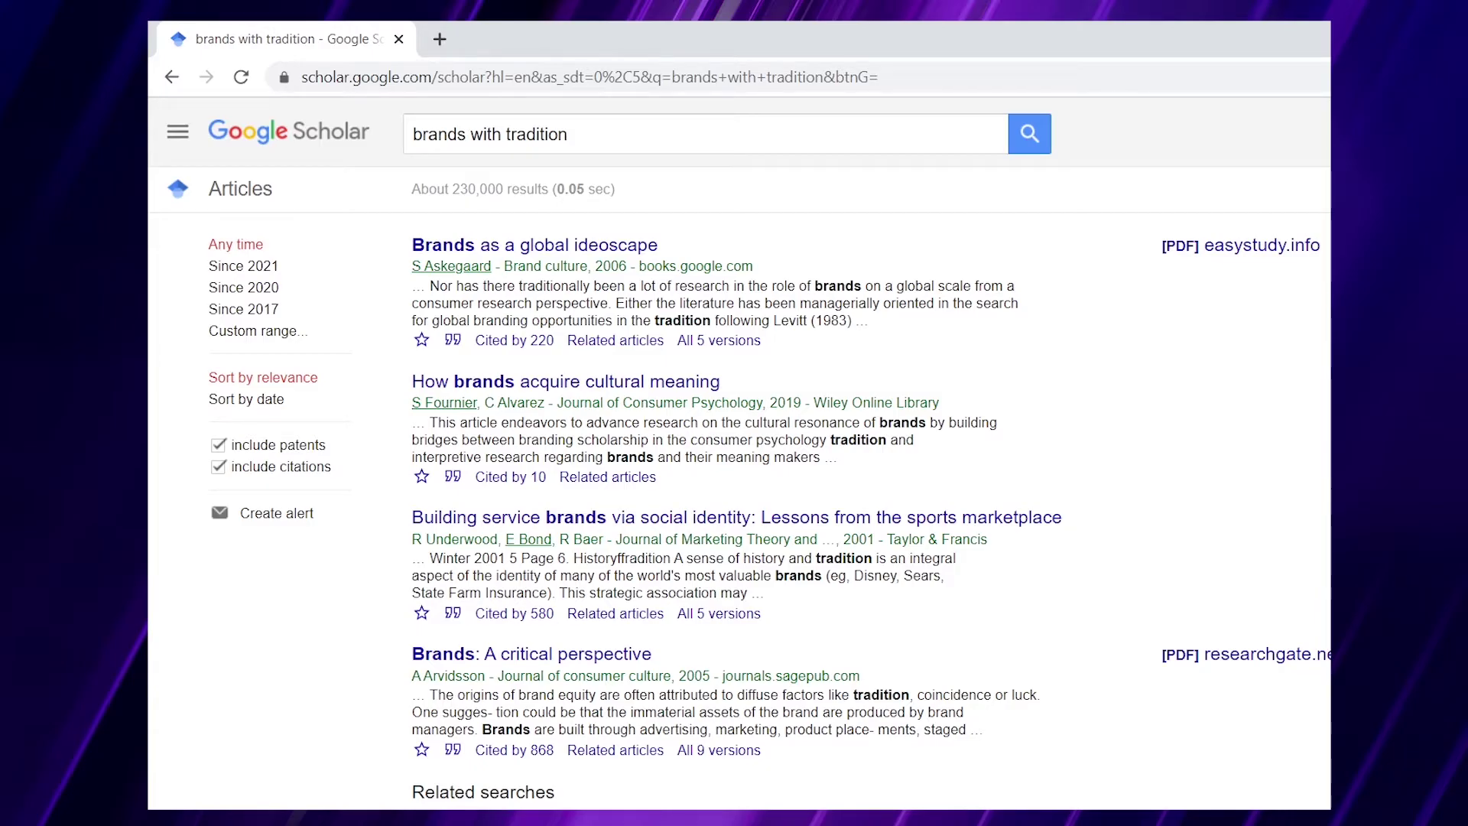
Scroll down through the 'brands with tradition' results to the third page.
{"action": "scroll", "coordinate": [739, 451], "scroll_direction": "down", "scroll_amount": 10}
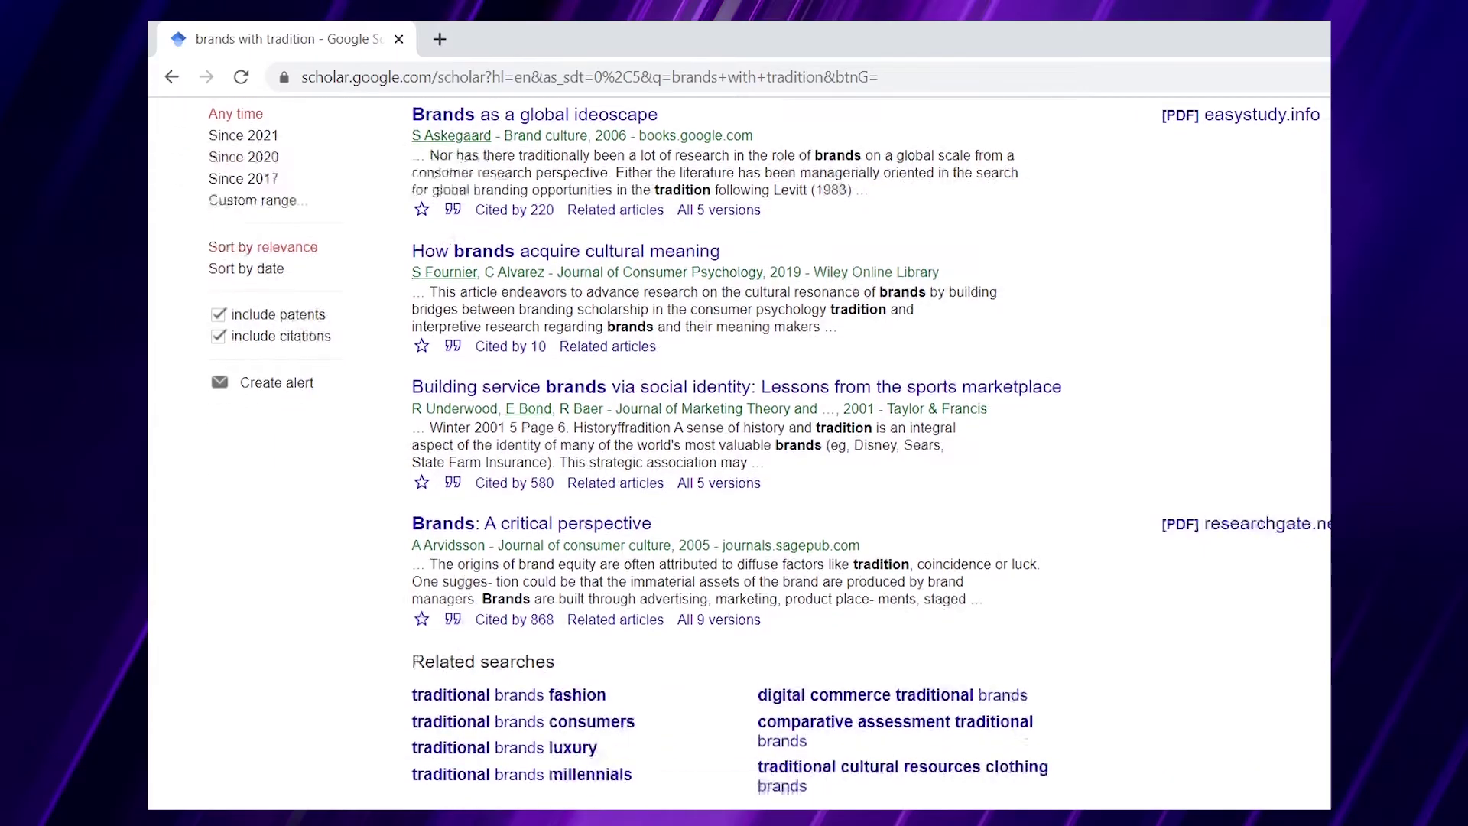
{"action": "scroll", "coordinate": [740, 451], "scroll_direction": "down", "scroll_amount": 3}
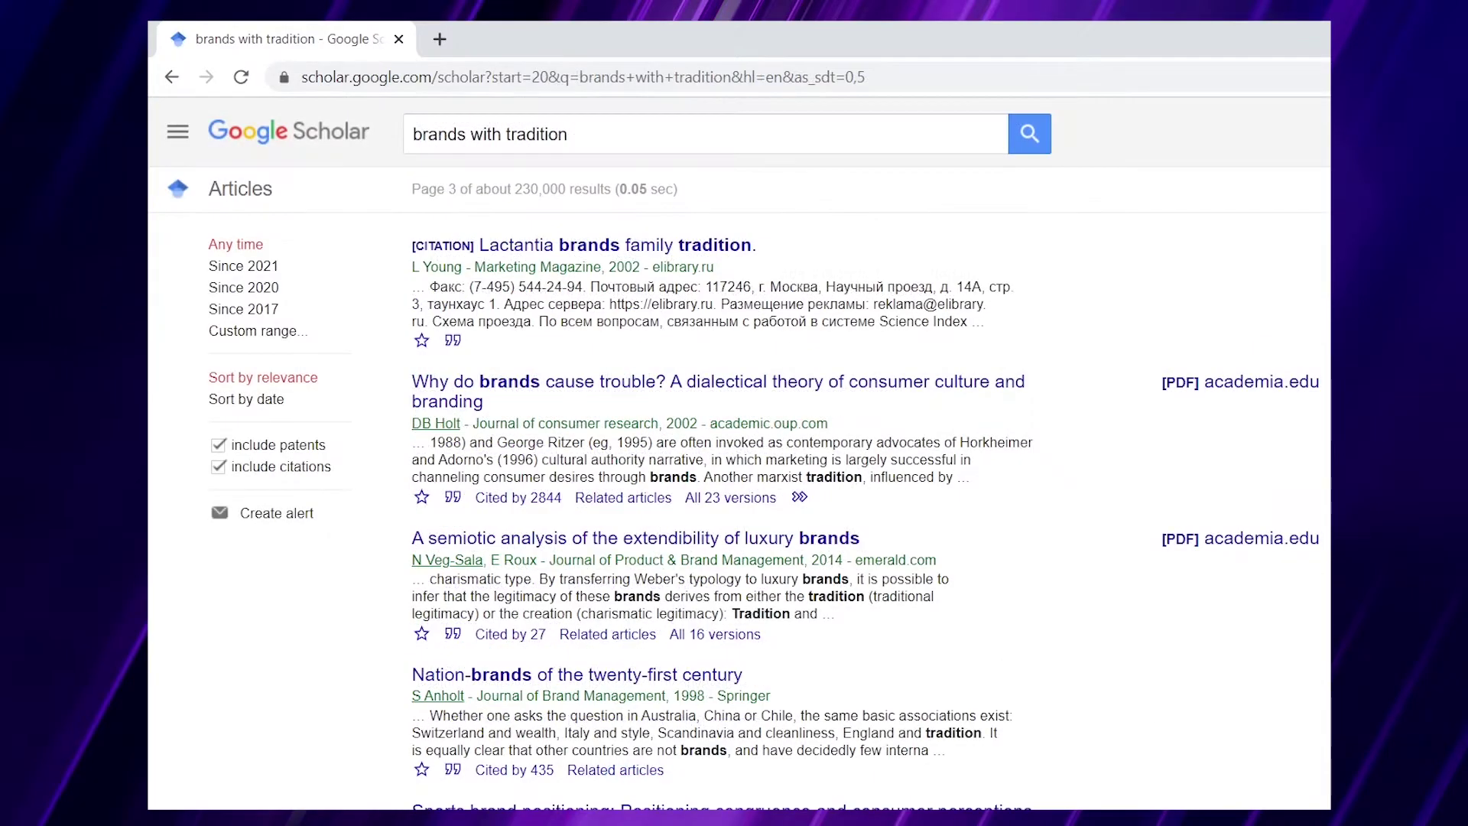
{"action": "scroll", "coordinate": [738, 451], "scroll_direction": "down", "scroll_amount": 5}
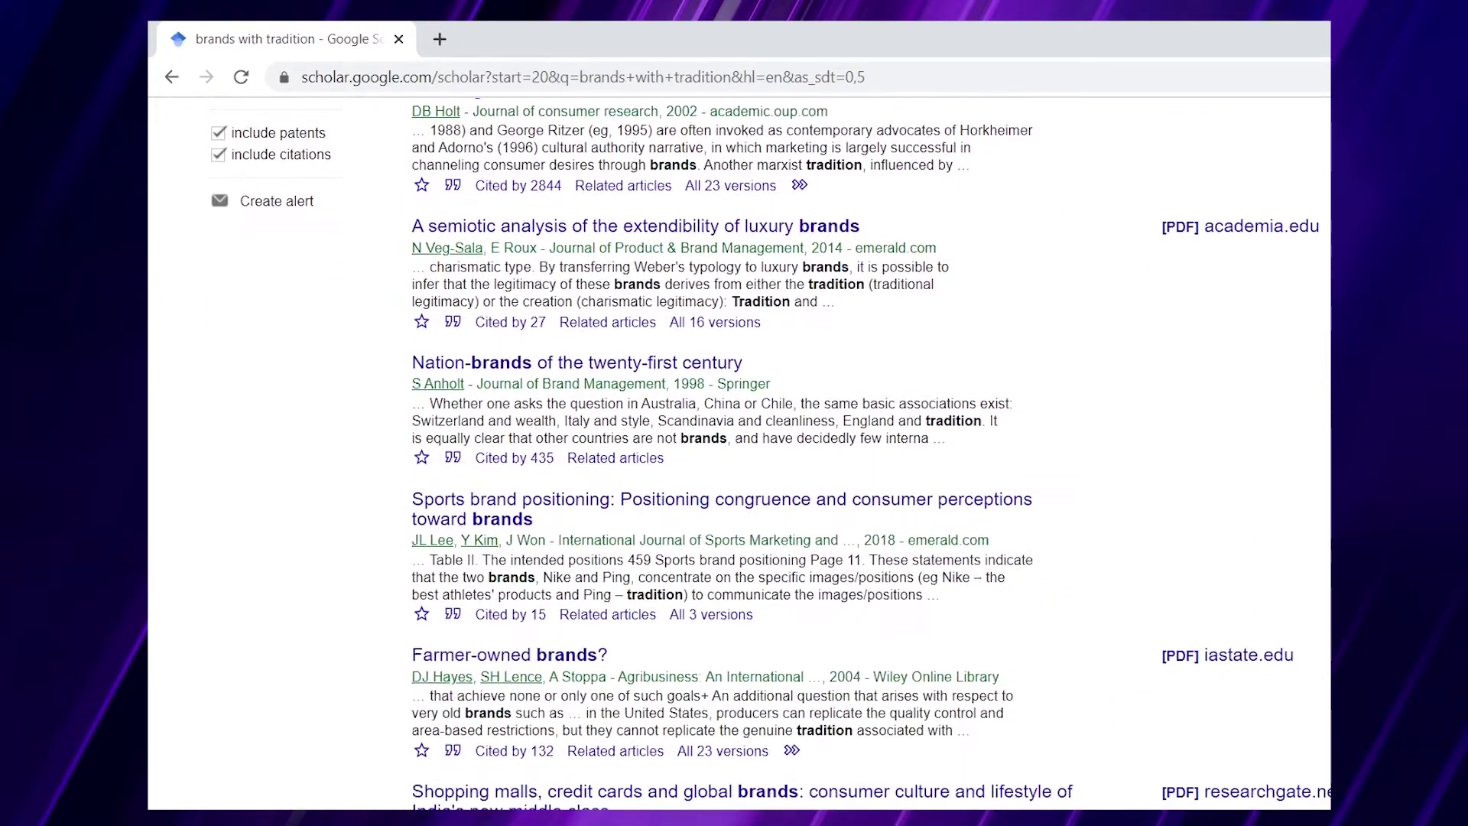
{"action": "scroll", "coordinate": [739, 452], "scroll_direction": "down", "scroll_amount": 4}
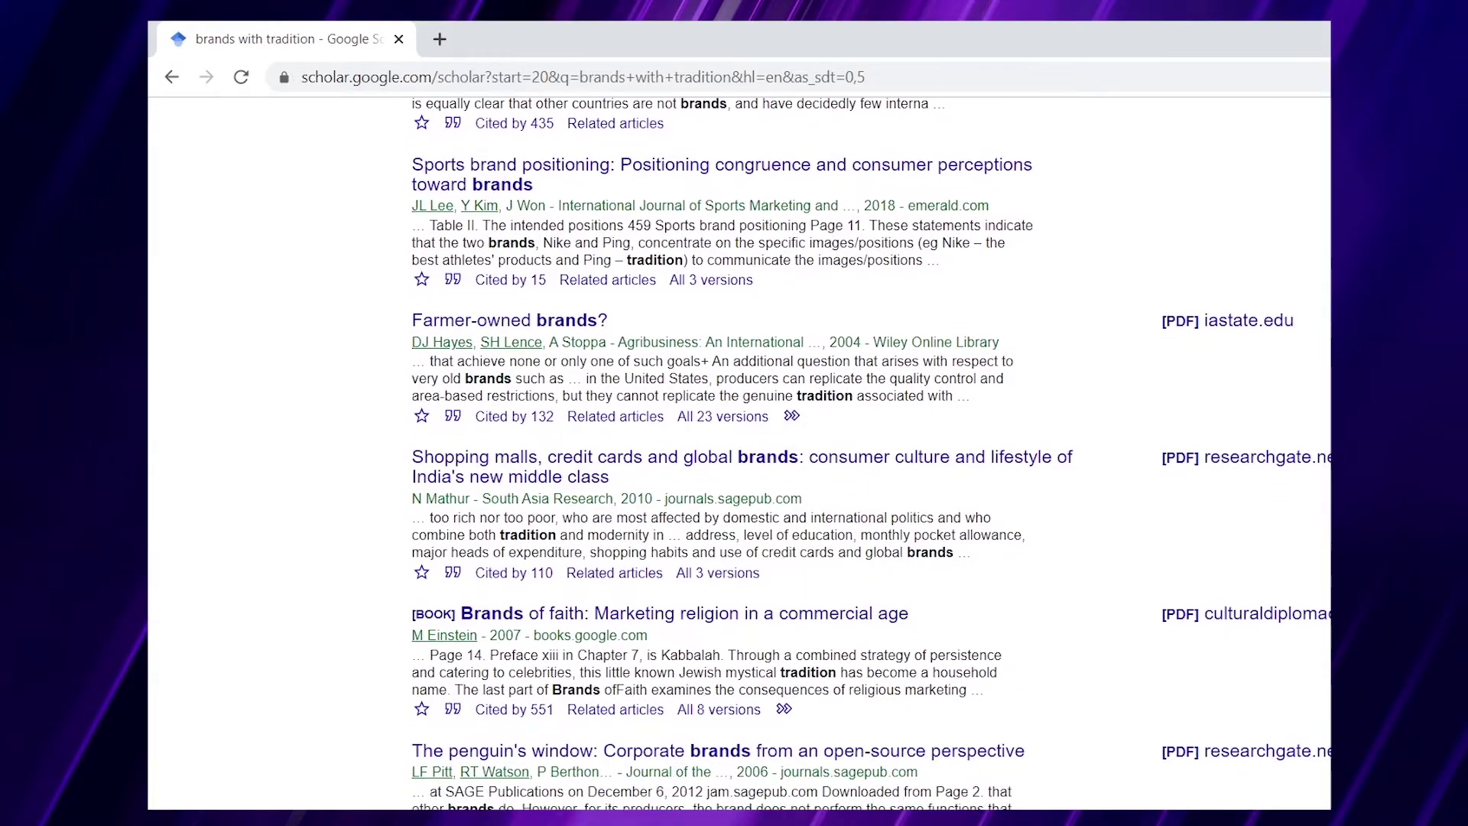
{"action": "scroll", "coordinate": [739, 451], "scroll_direction": "down", "scroll_amount": 3}
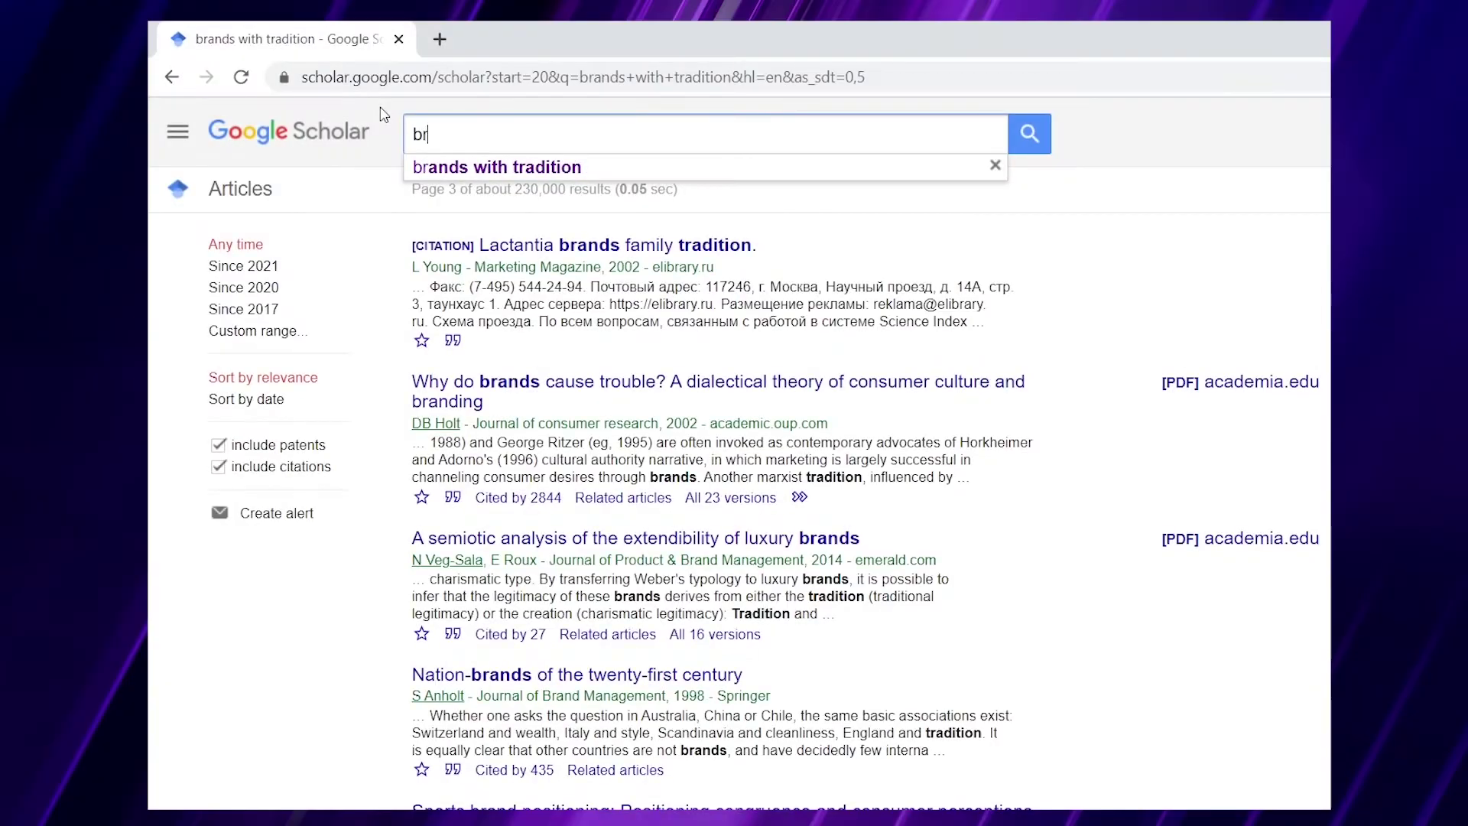
Change the Scholar query to 'brands with heritage' and run it.
{"action": "type", "text": "and"}
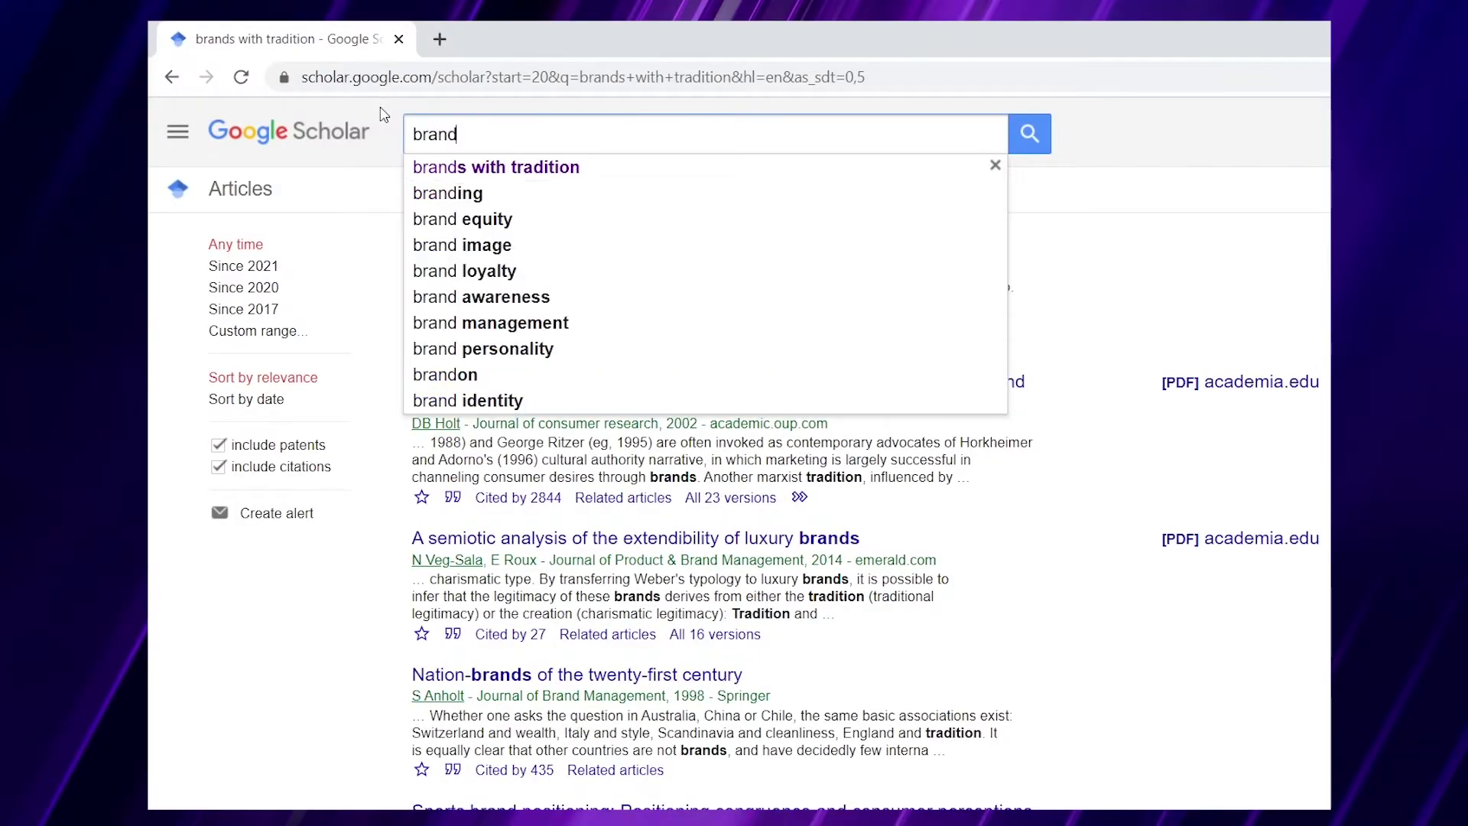
{"action": "type", "text": "s with heritage"}
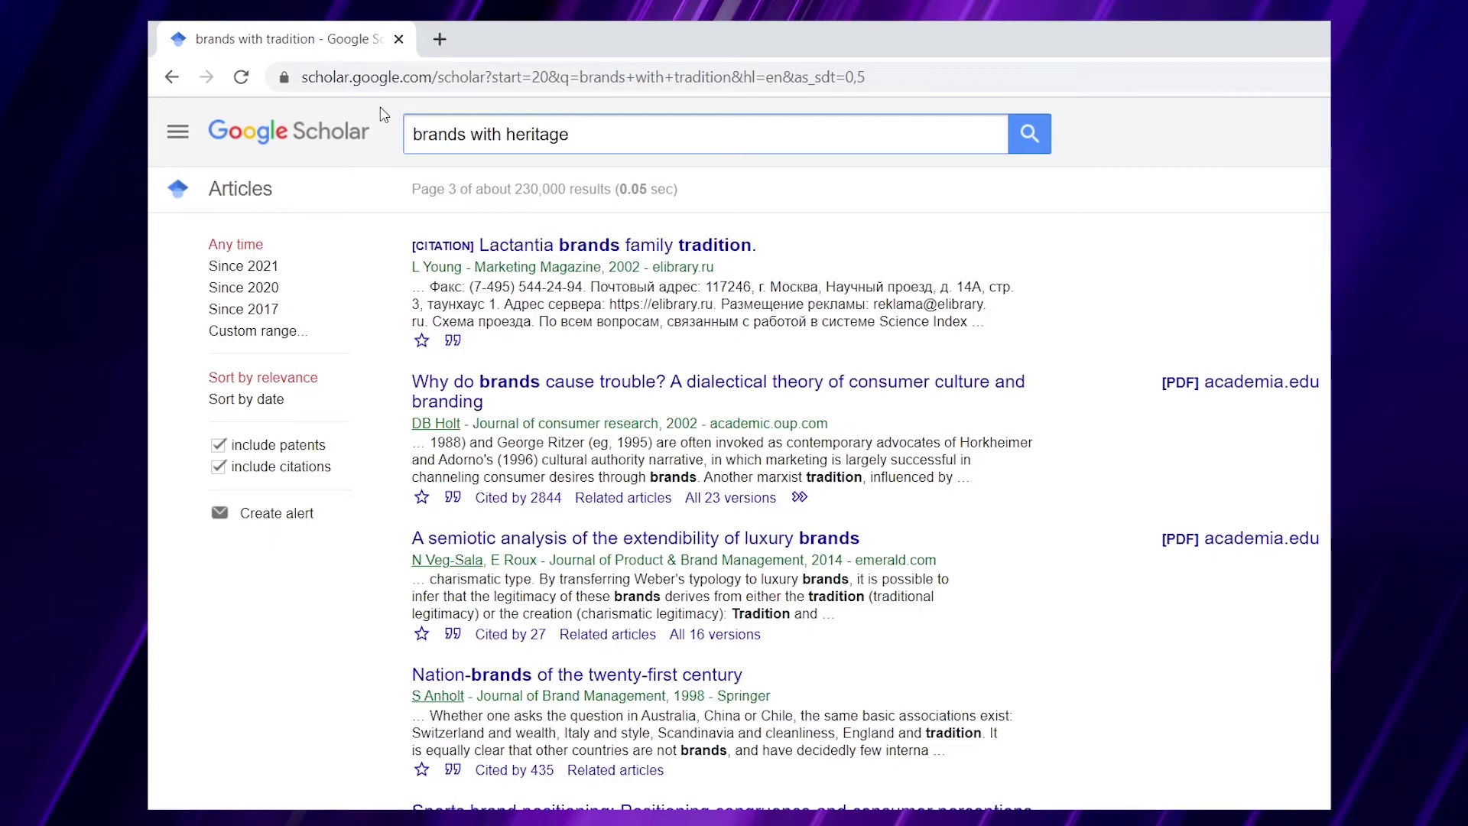
{"action": "key", "text": "Return"}
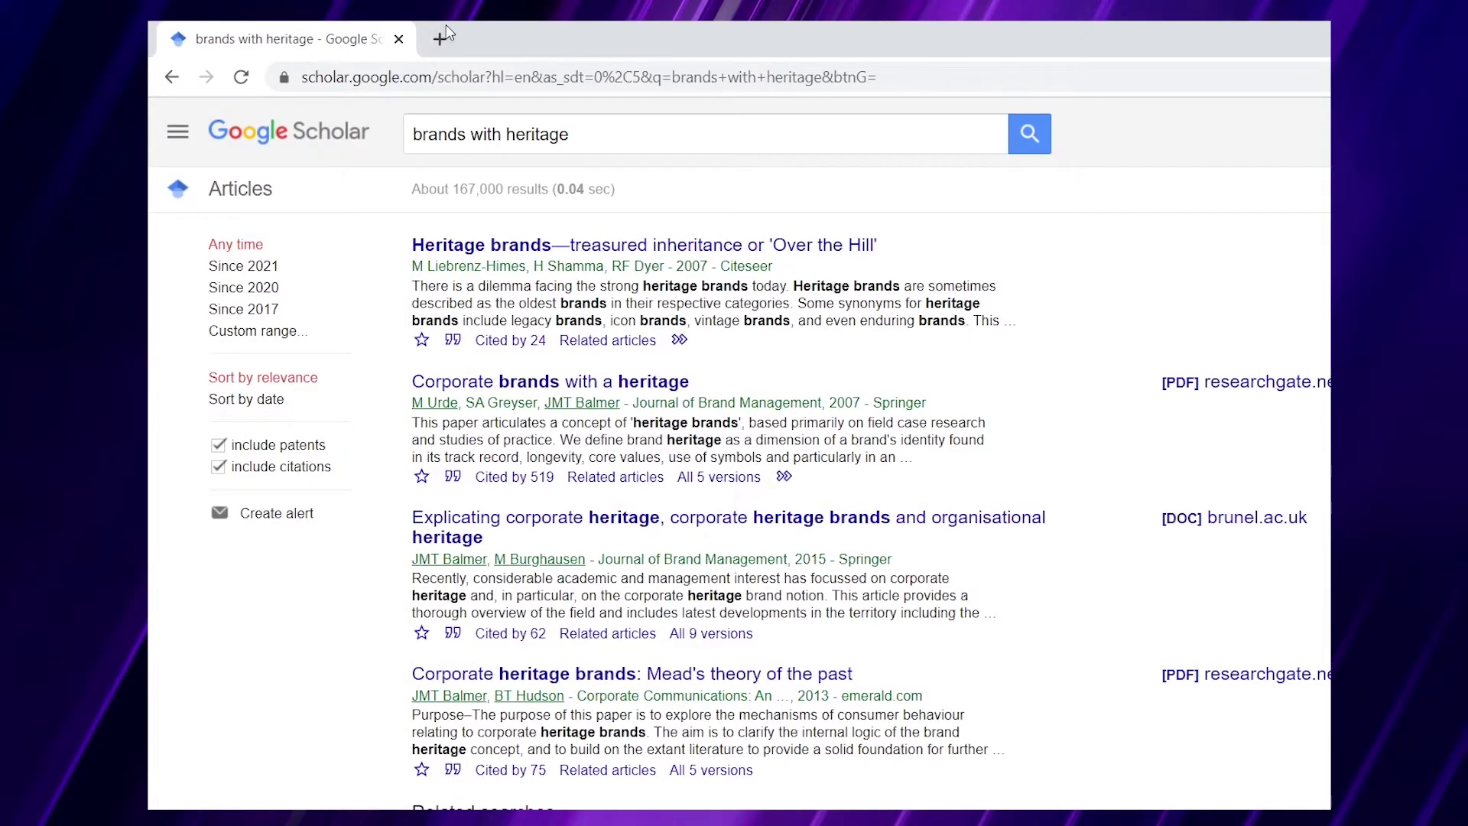
In a new tab, search synonyms of 'tradition' and open the Thesaurus.com list.
{"action": "left_click", "coordinate": [442, 38]}
{"action": "type", "text": "s"}
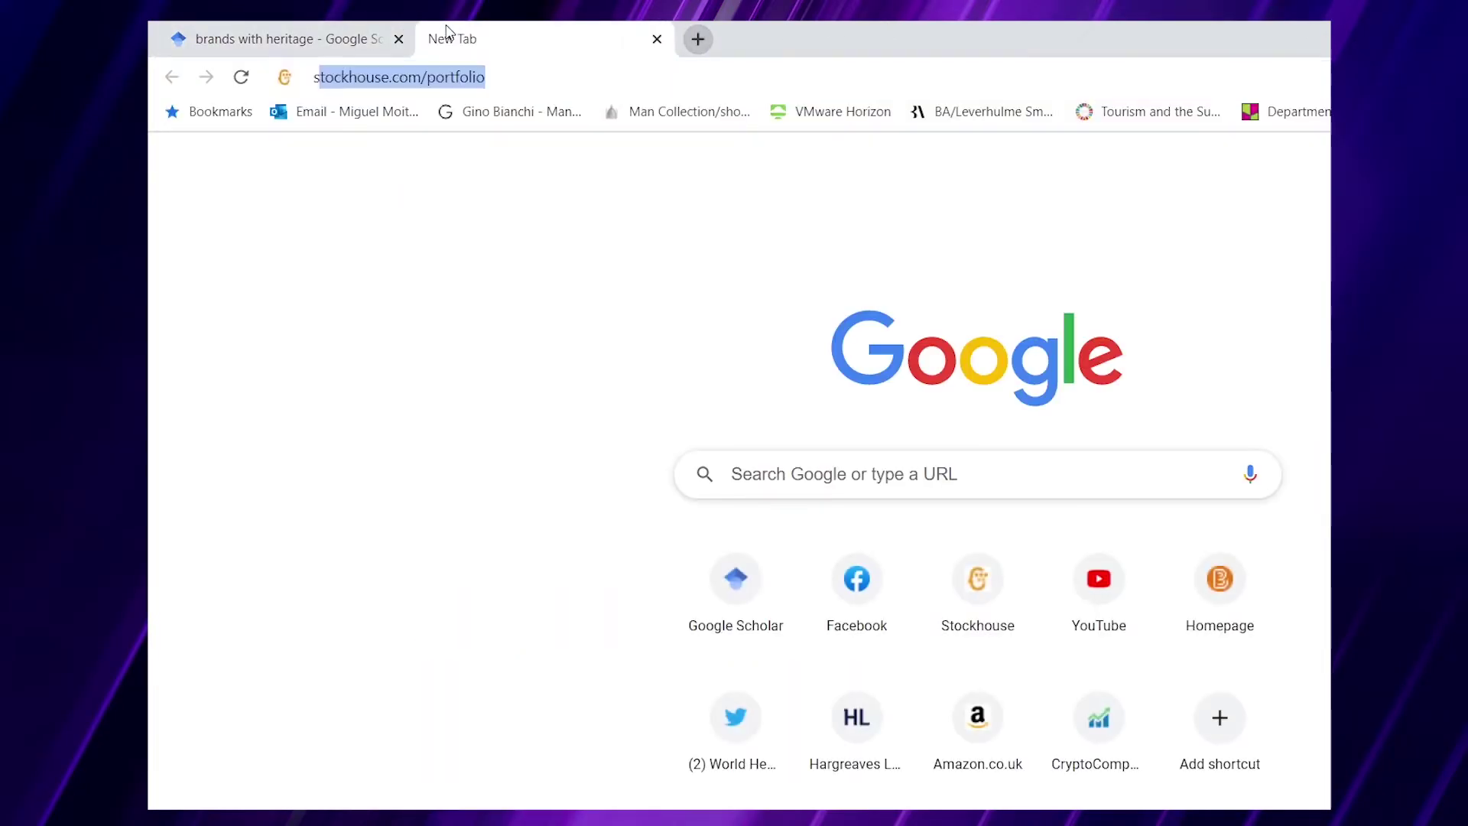
{"action": "type", "text": "ynonym"}
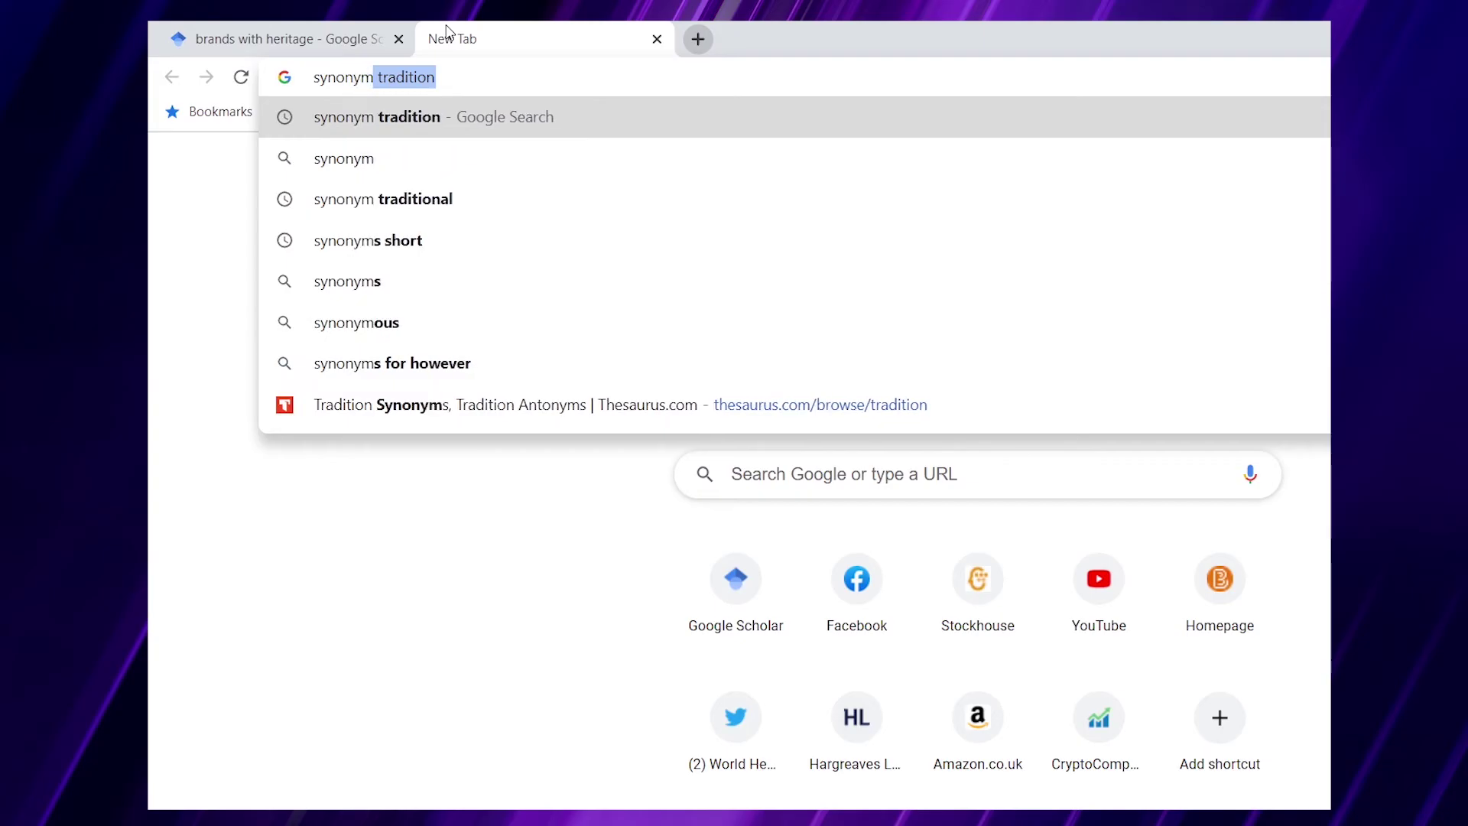
{"action": "key", "text": "Return"}
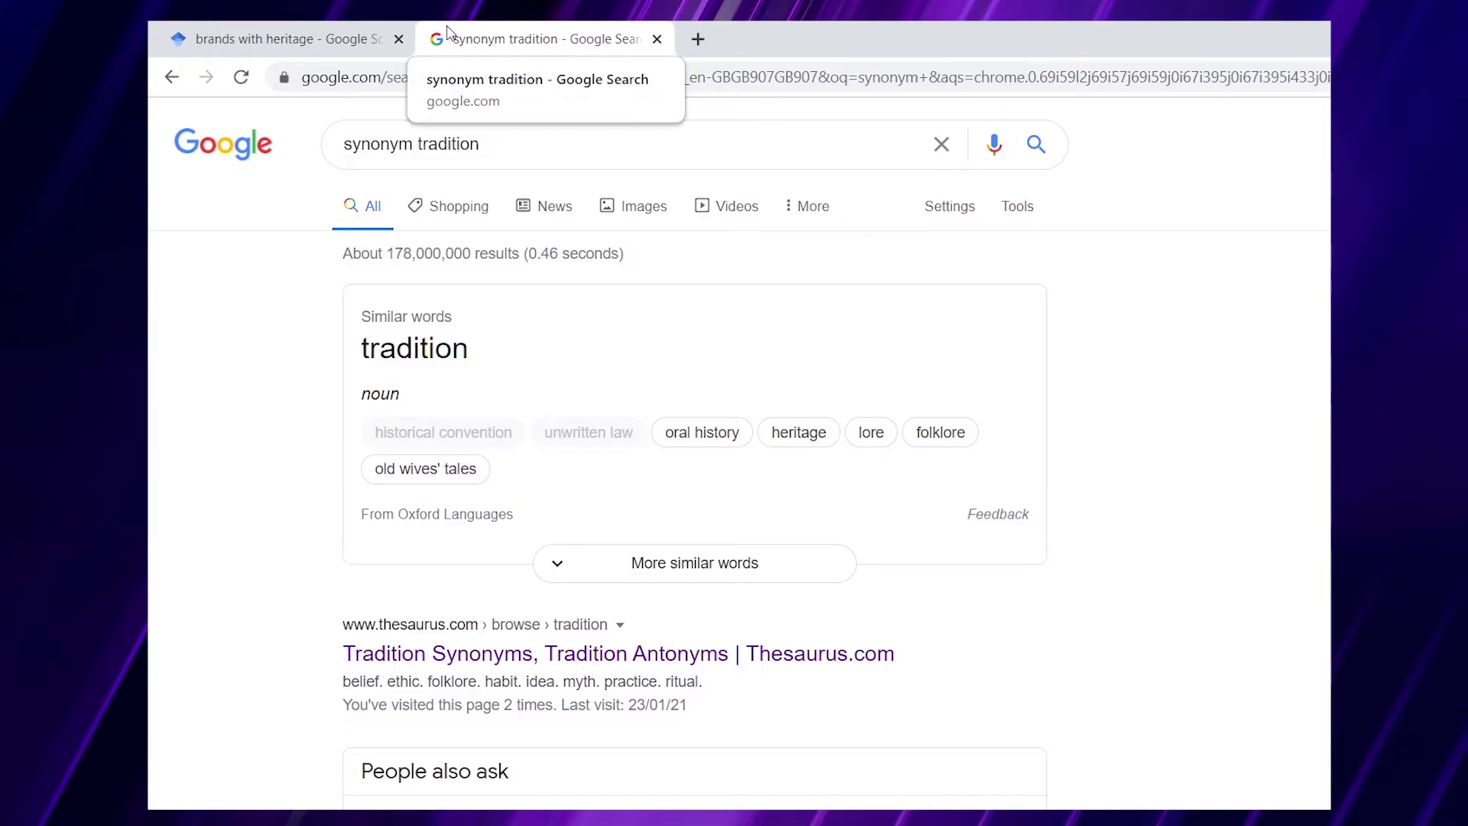
{"action": "key", "text": "ctrl+l"}
{"action": "left_click", "coordinate": [801, 652]}
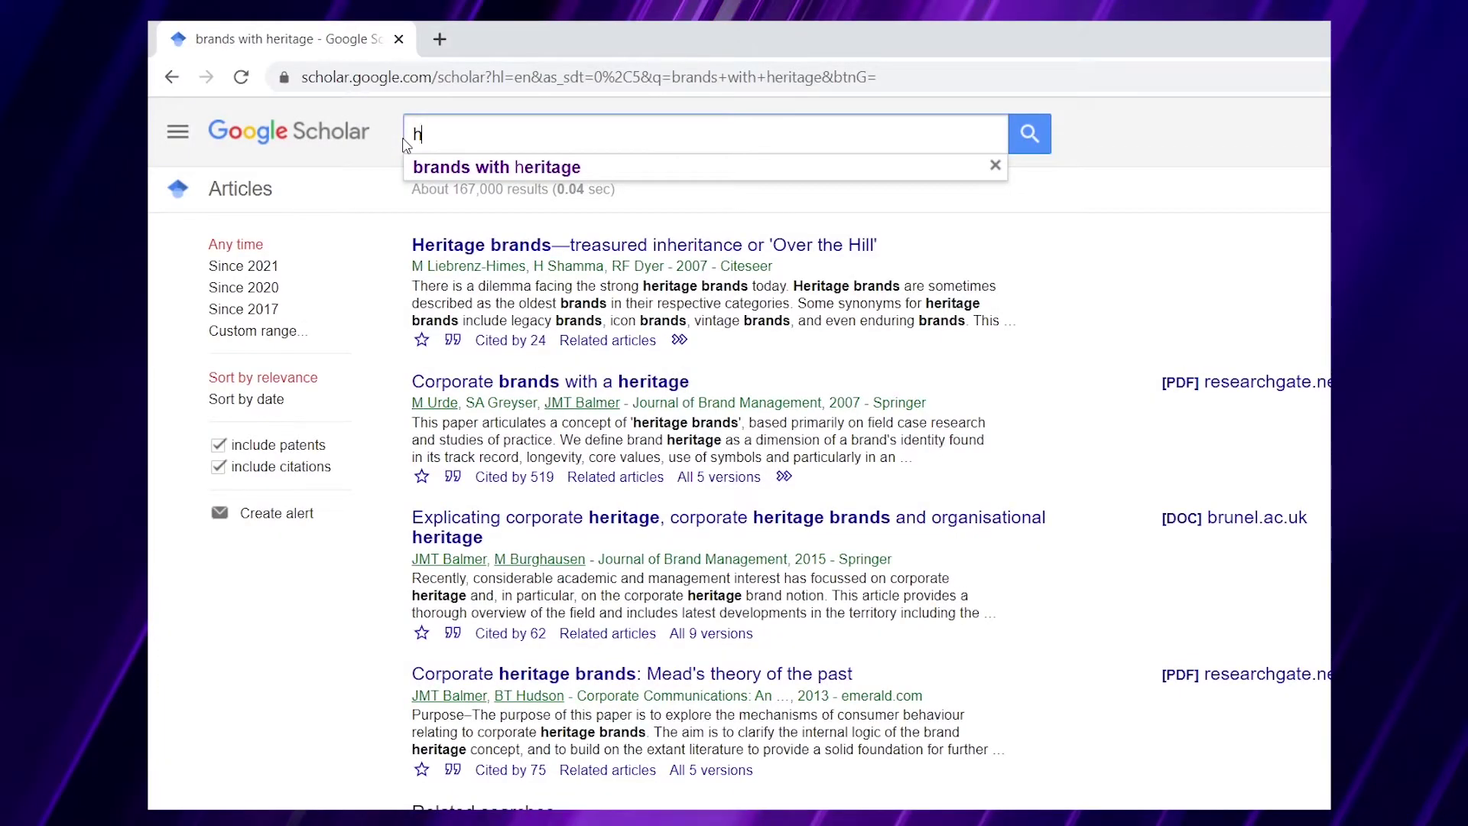
Type 'heritage brands' in the Scholar search box, then clear it and retype 'brands with heritage'.
{"action": "type", "text": "er"}
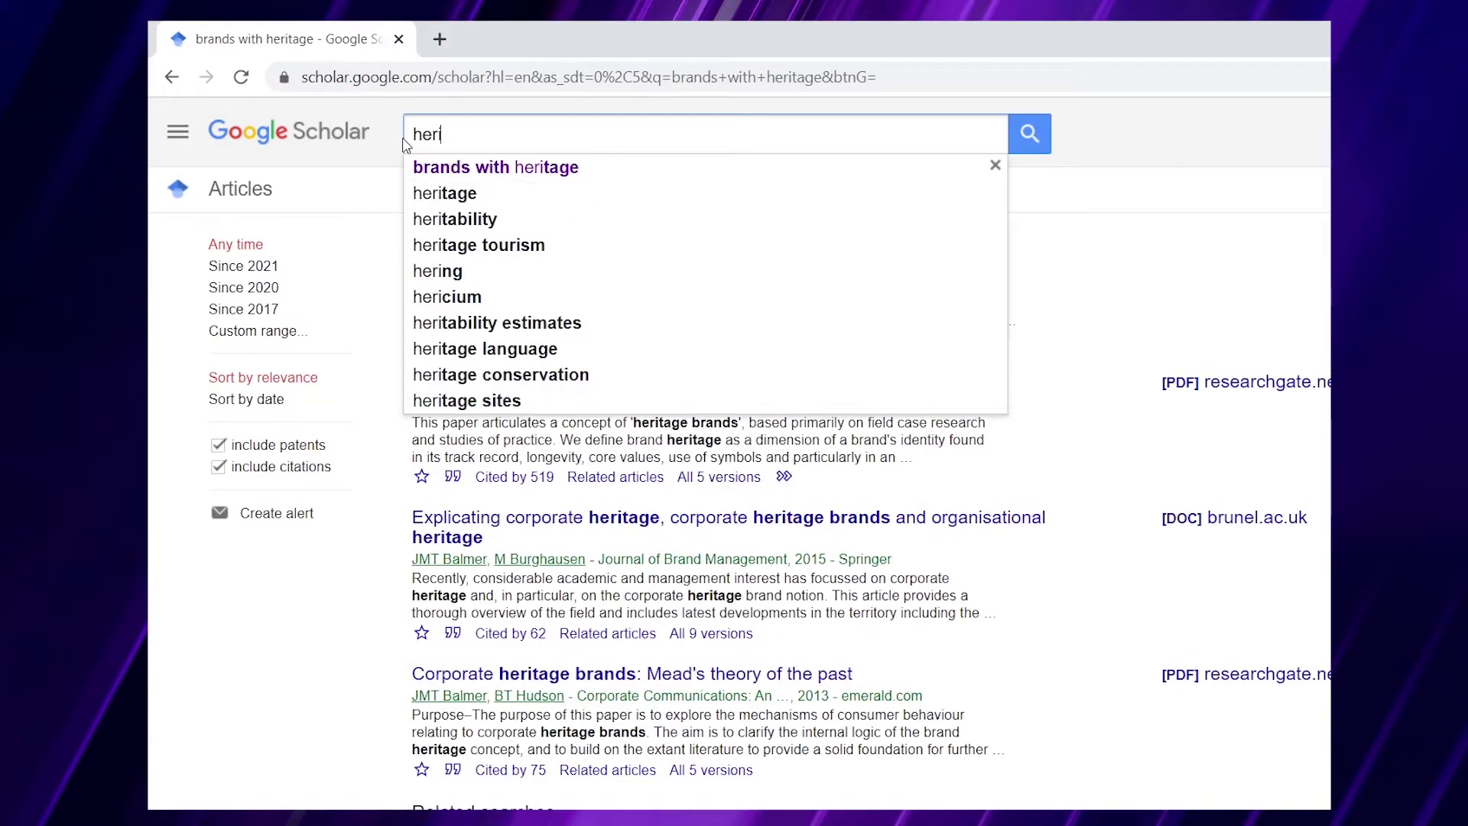
{"action": "type", "text": "itage brands"}
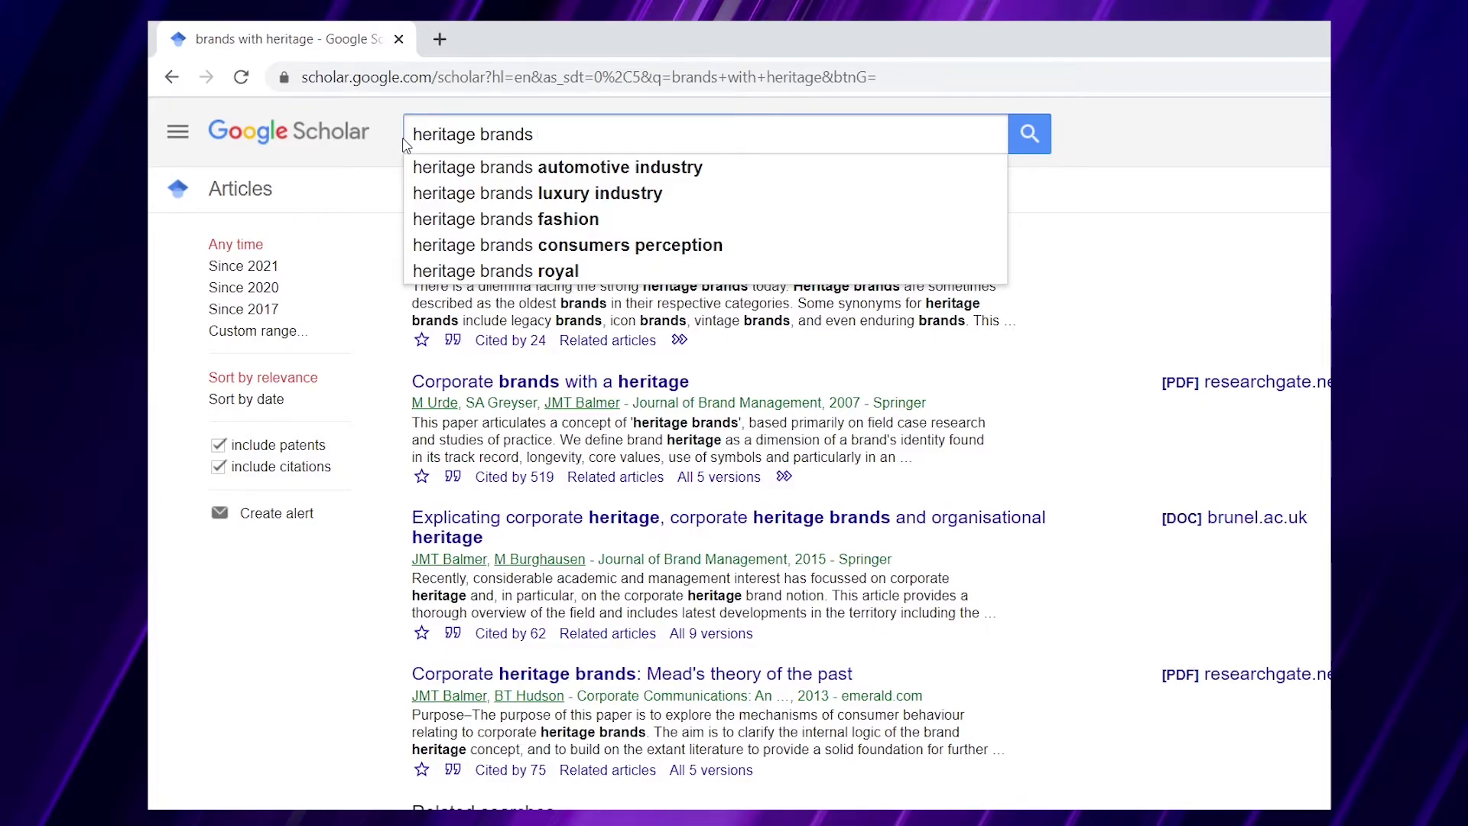
{"action": "key", "text": "ctrl+a"}
{"action": "key", "text": "BackSpace"}
{"action": "type", "text": "brand"}
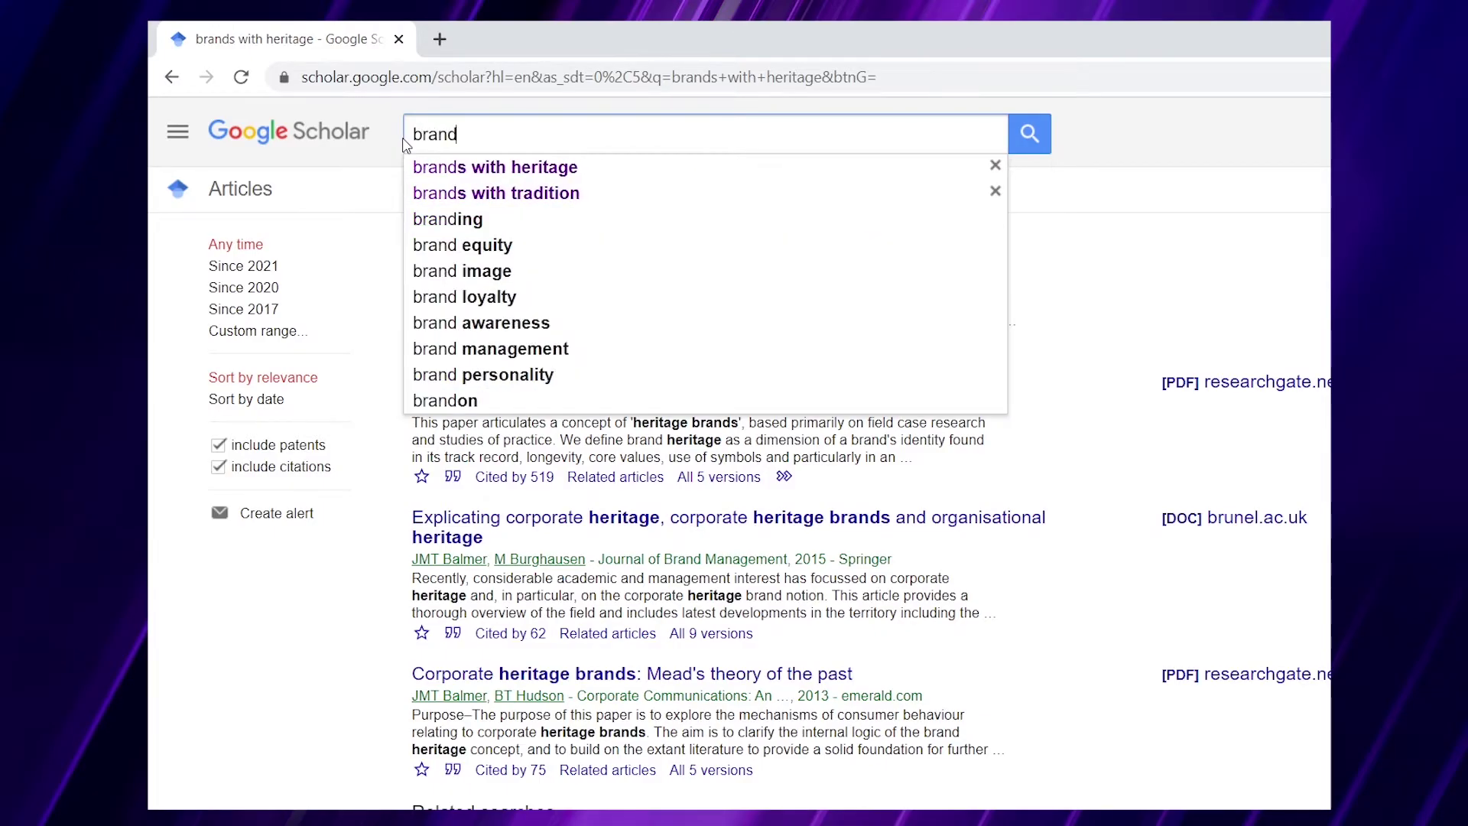
{"action": "type", "text": "s with herit"}
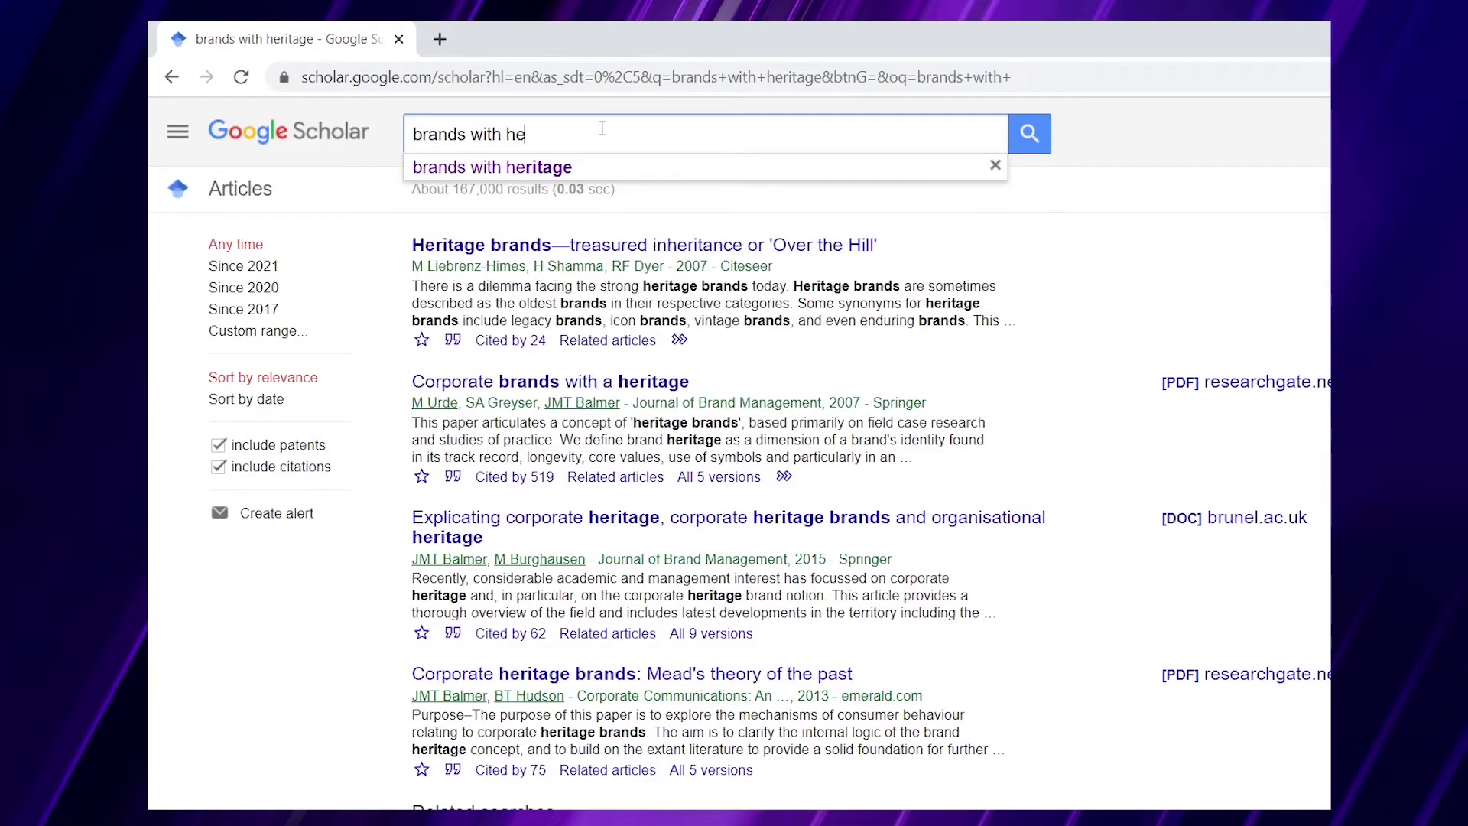
{"action": "type", "text": "age brands"}
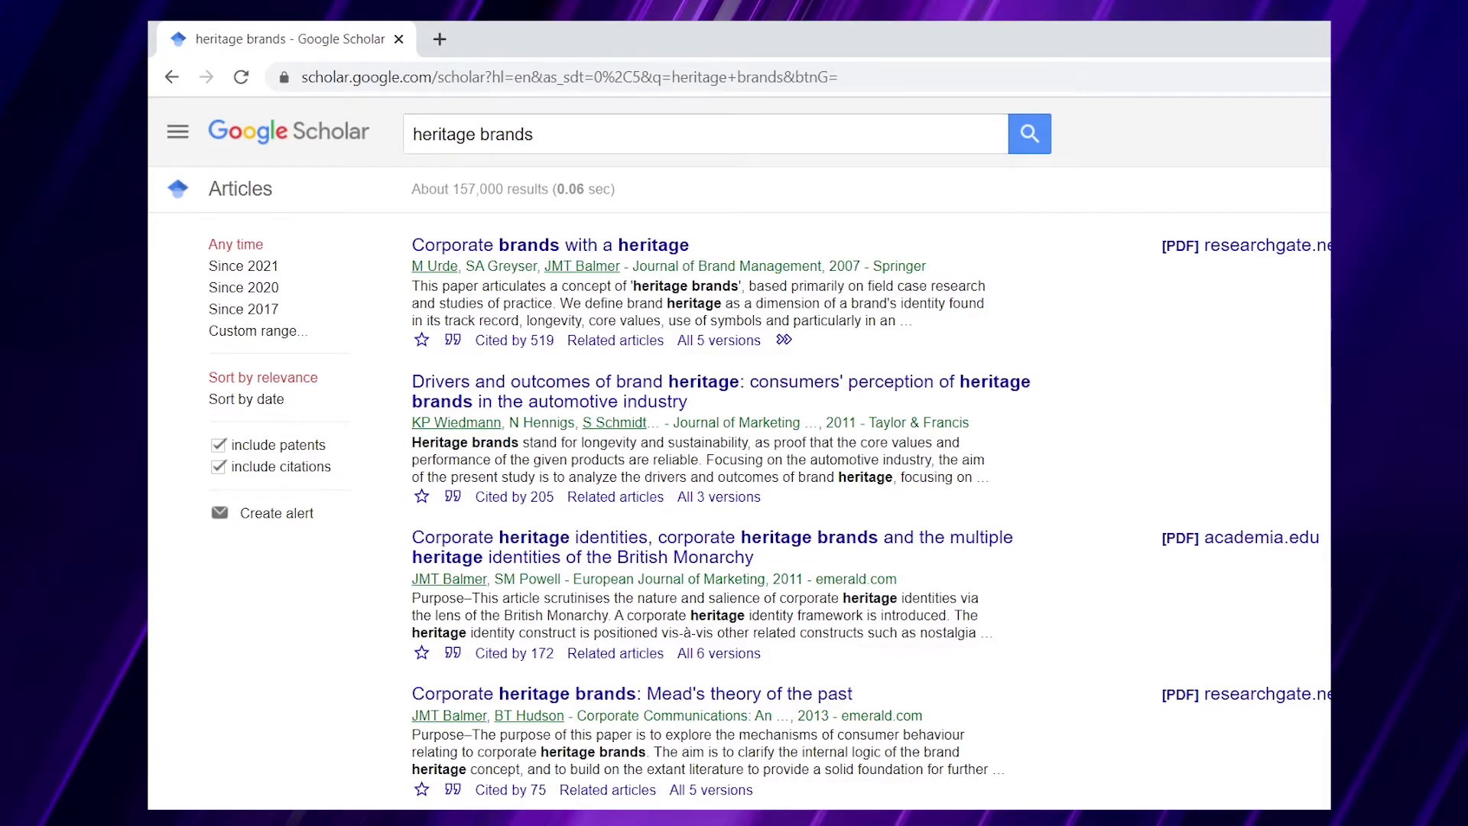
{"action": "scroll", "coordinate": [735, 452], "scroll_direction": "down", "scroll_amount": 4}
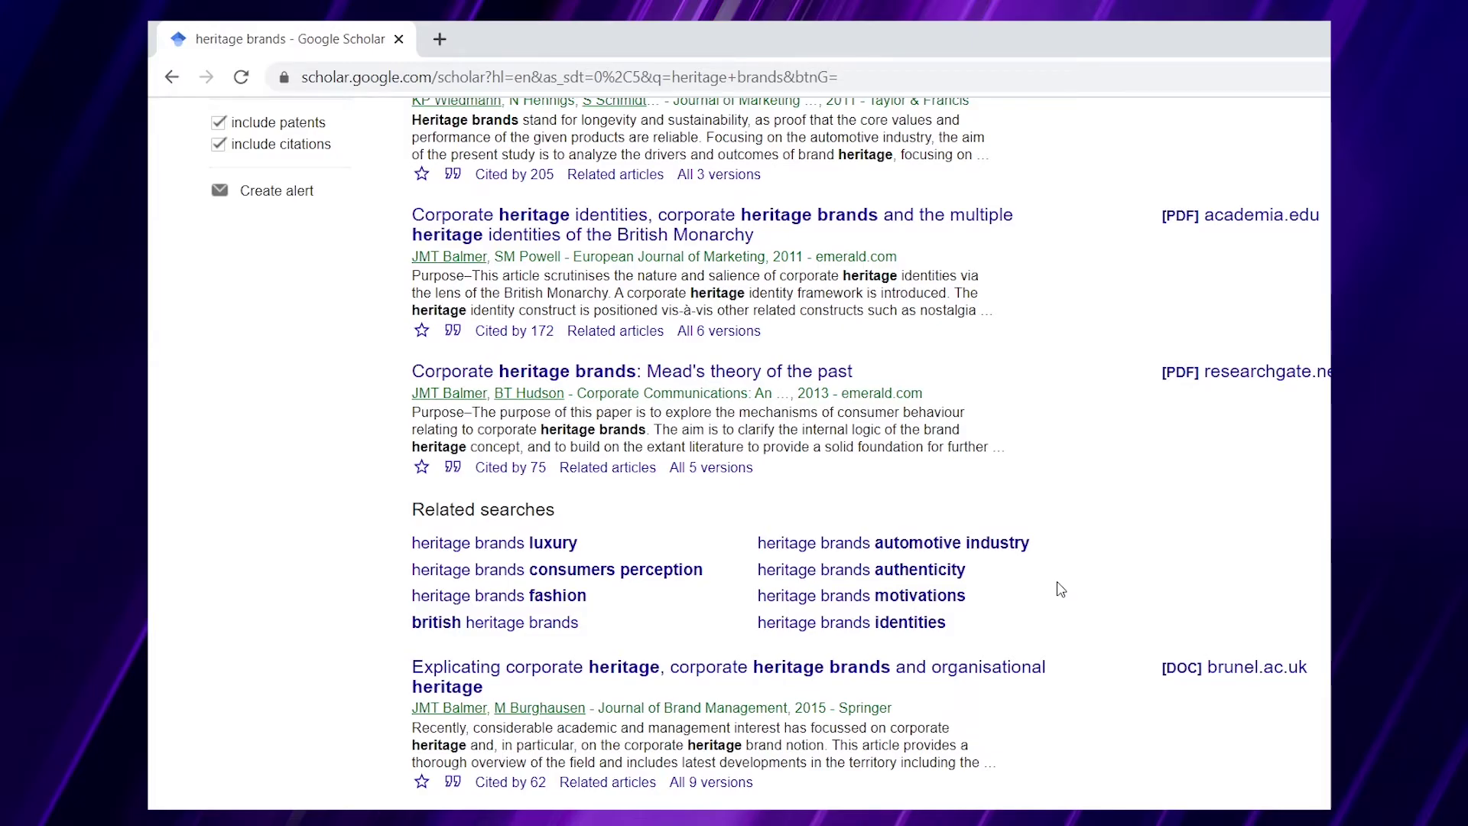
{"action": "left_click", "coordinate": [942, 597]}
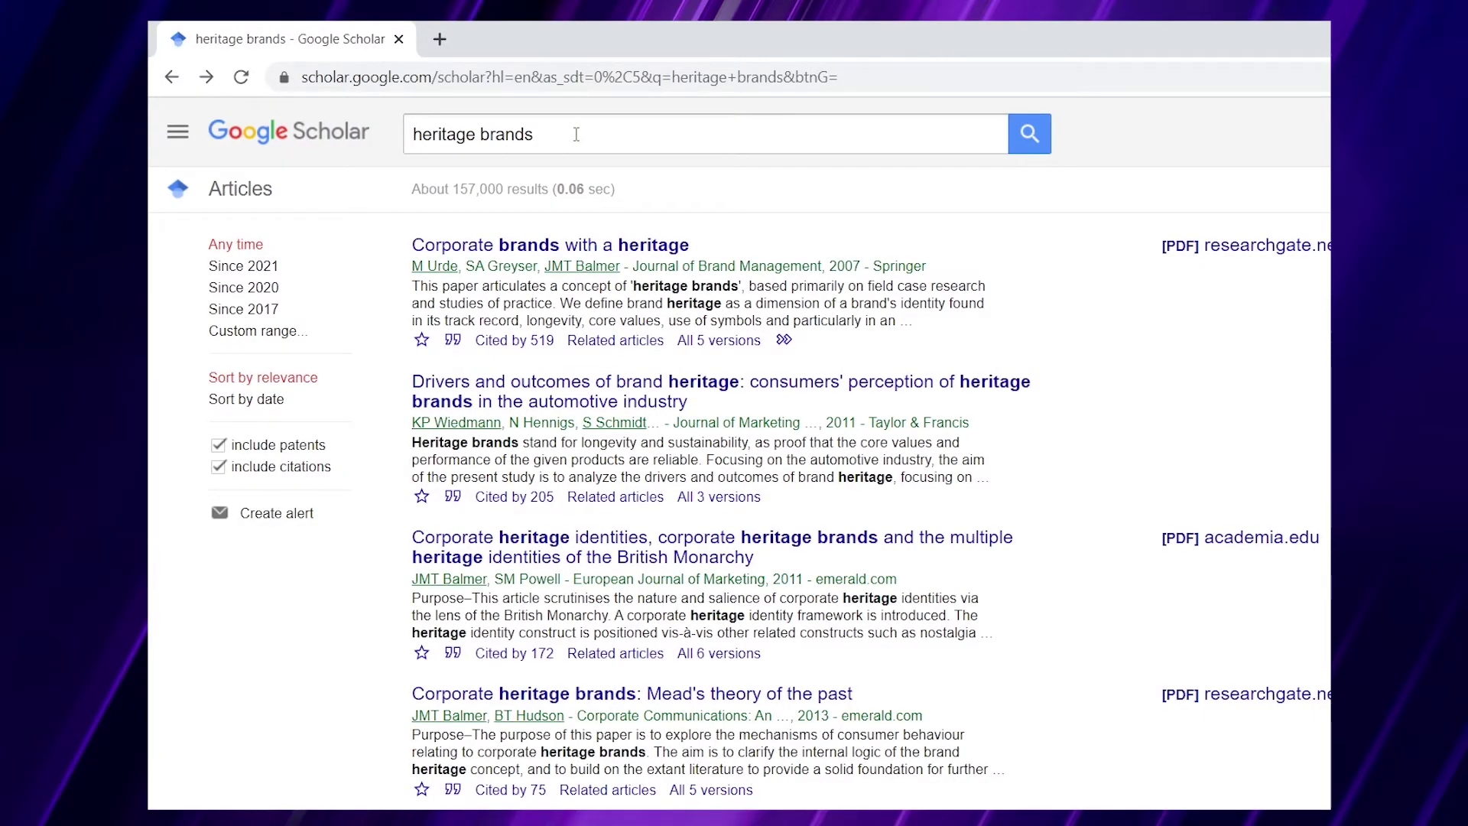
Append 'AND factors' to the heritage brands query in the search box.
{"action": "left_click", "coordinate": [547, 137]}
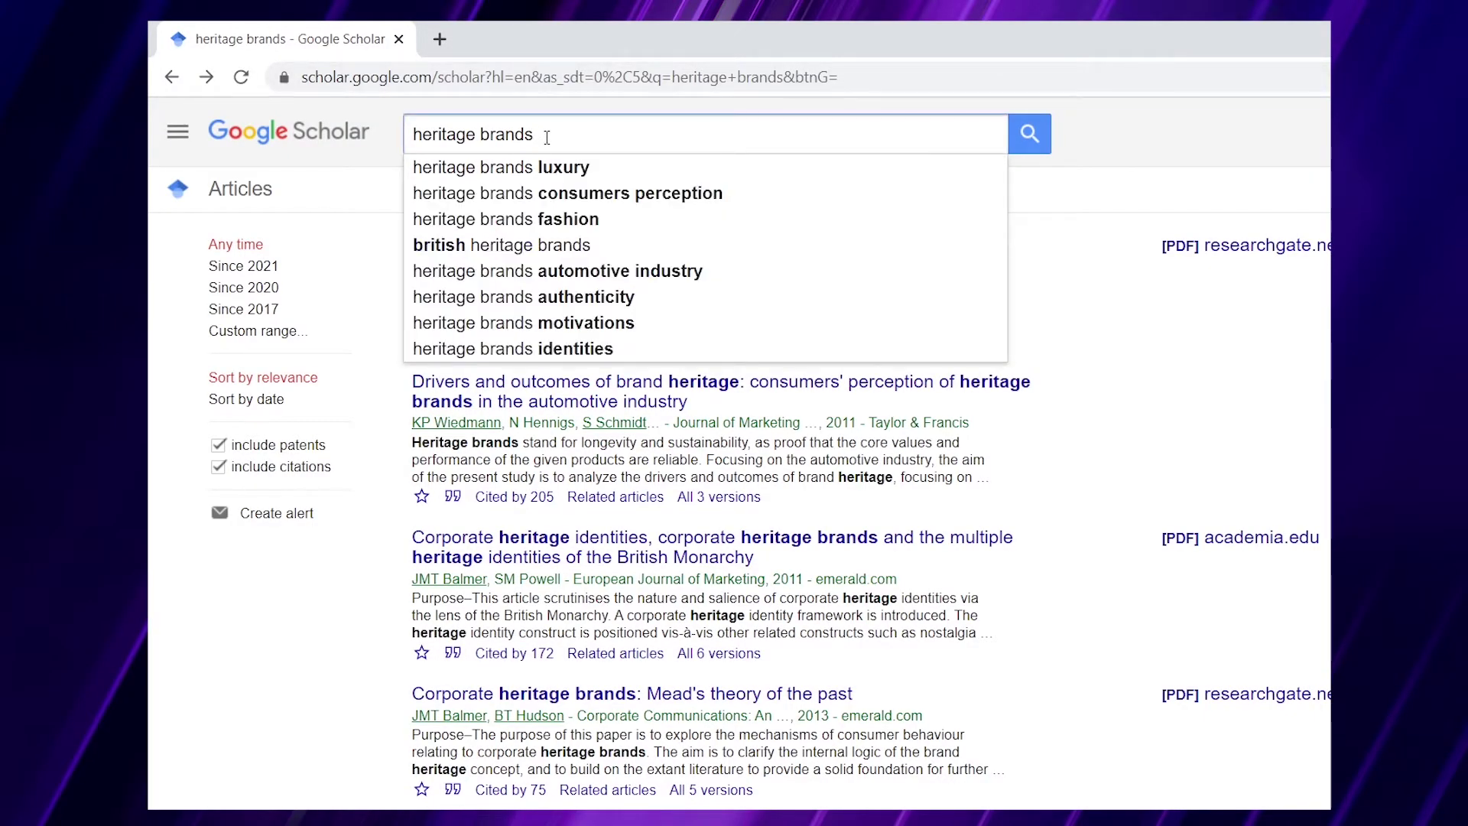
{"action": "type", "text": "AND"}
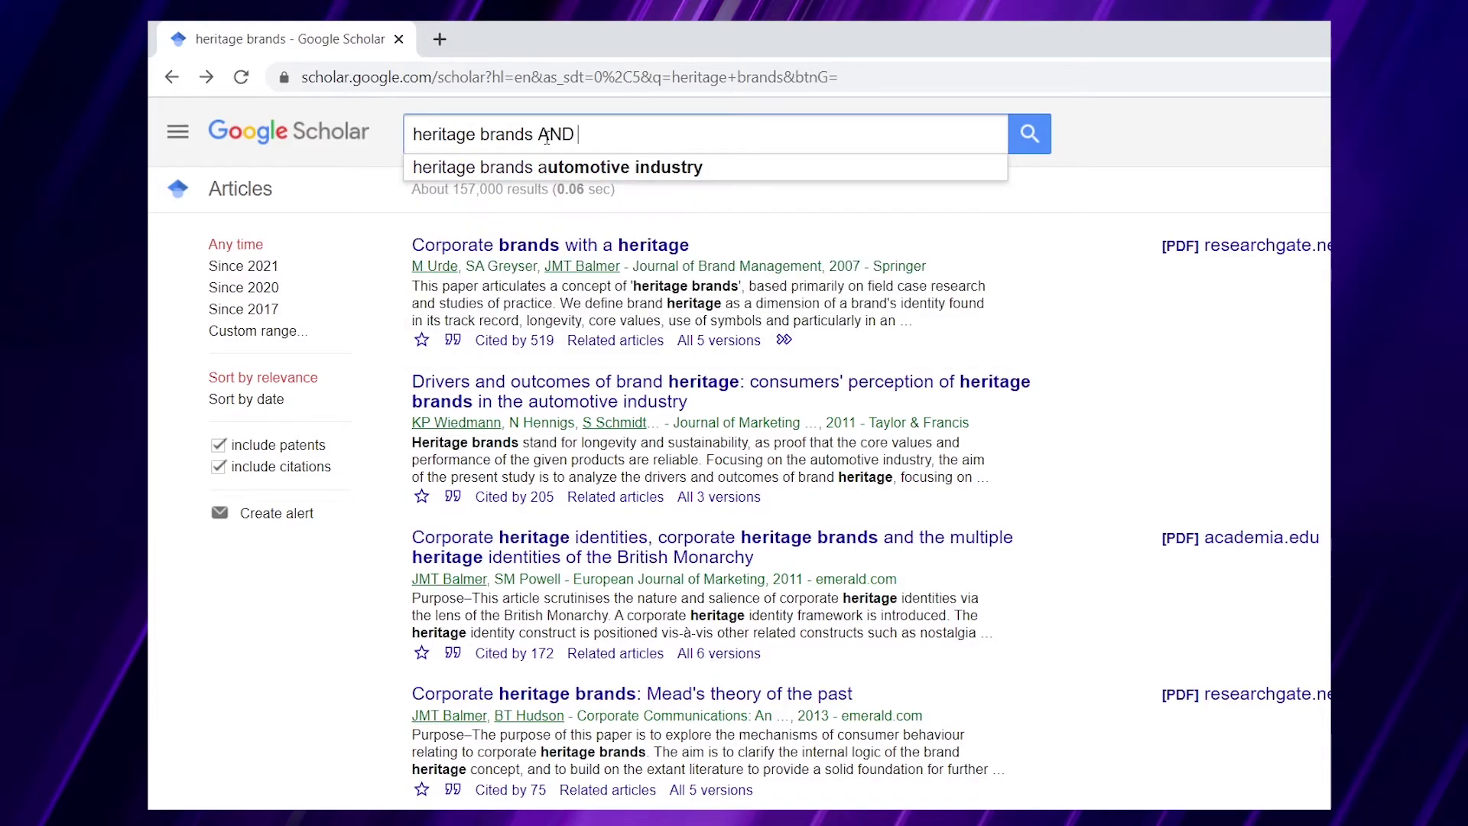
{"action": "type", "text": " factors"}
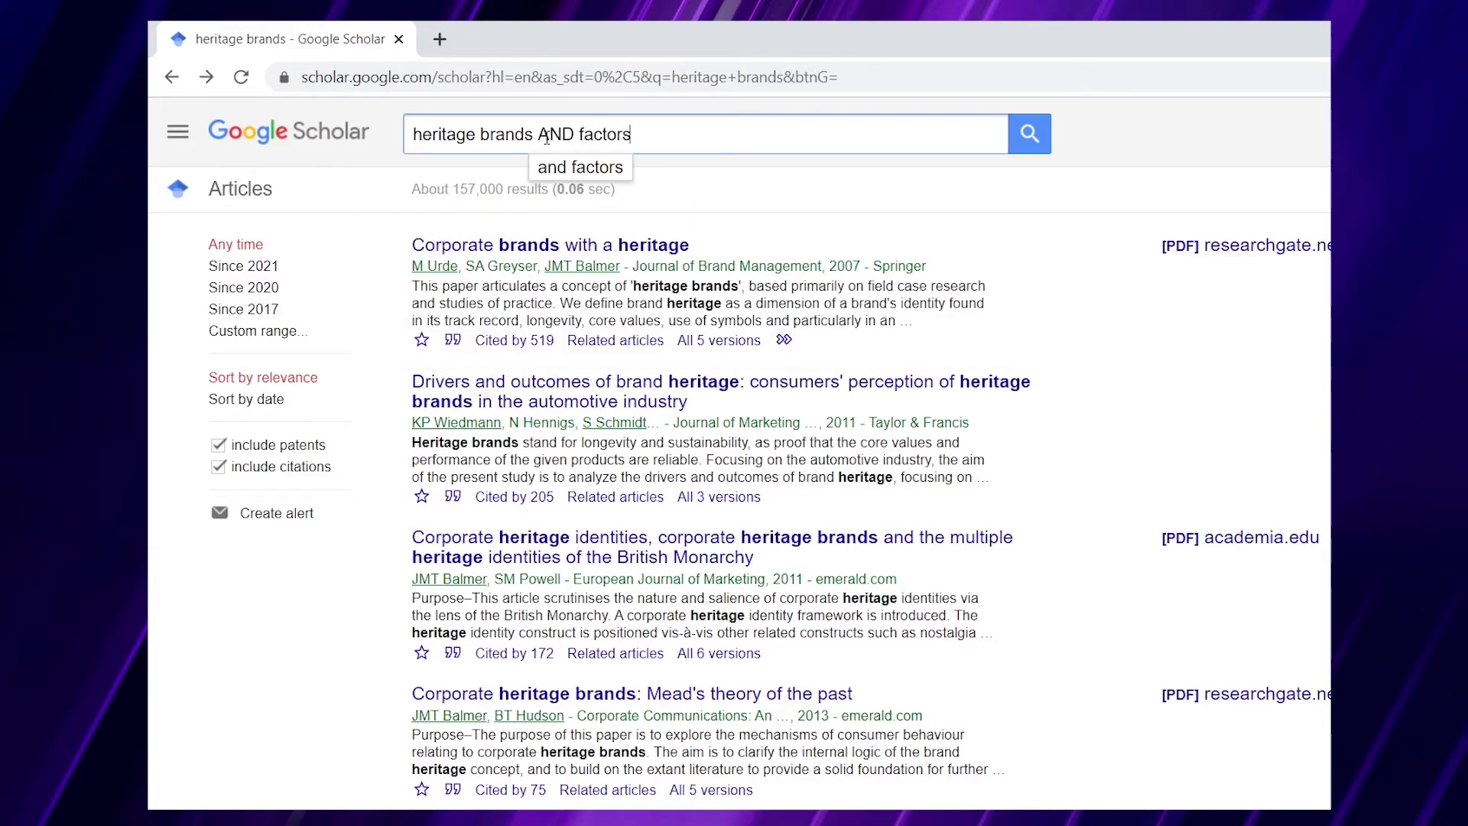